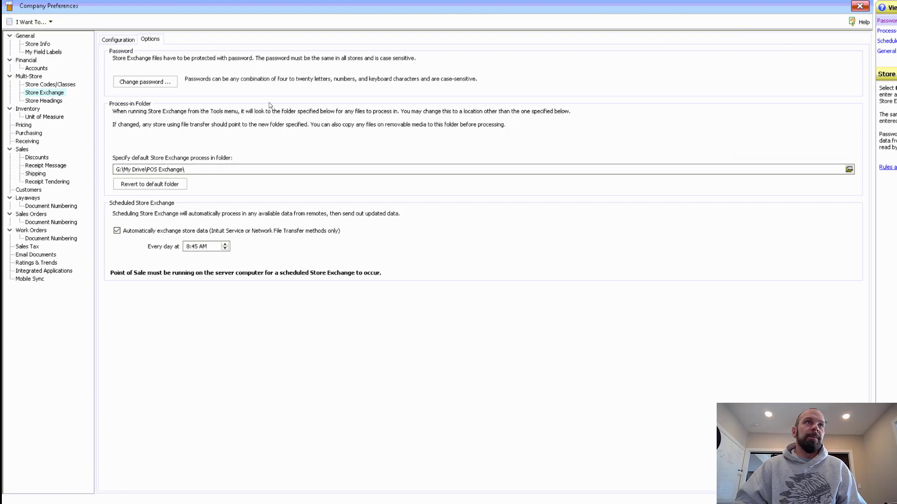
Show each store's communication method on the Store Exchange Configuration tab, with Network File Transfer for Stores 2–6 and 8.
{"action": "left_click", "coordinate": [117, 39]}
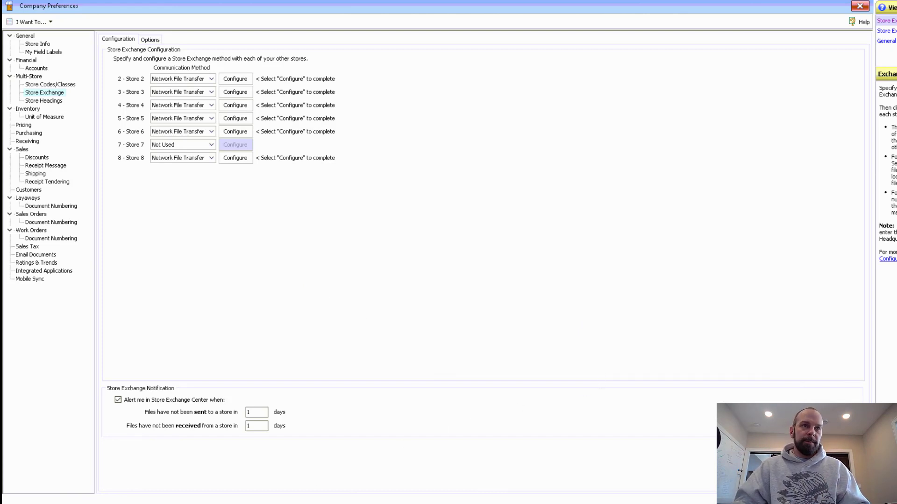
In File Explorer, reveal the shared folder's full path, G:\My Drive\POS Exchange.
{"action": "key", "text": "alt+Tab"}
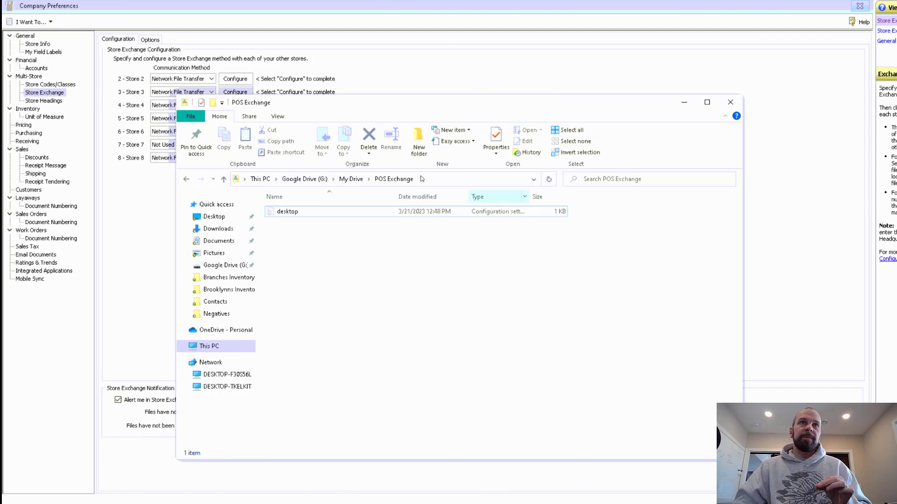
{"action": "left_click", "coordinate": [442, 184]}
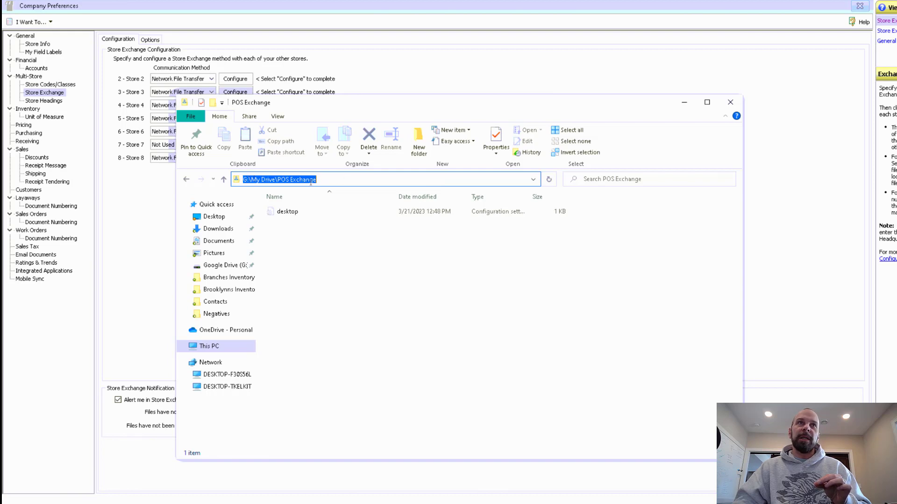
Confirm Store 2's data path is G:\My Drive\POS Exchange and check the matching process-in folder.
{"action": "left_click", "coordinate": [153, 209]}
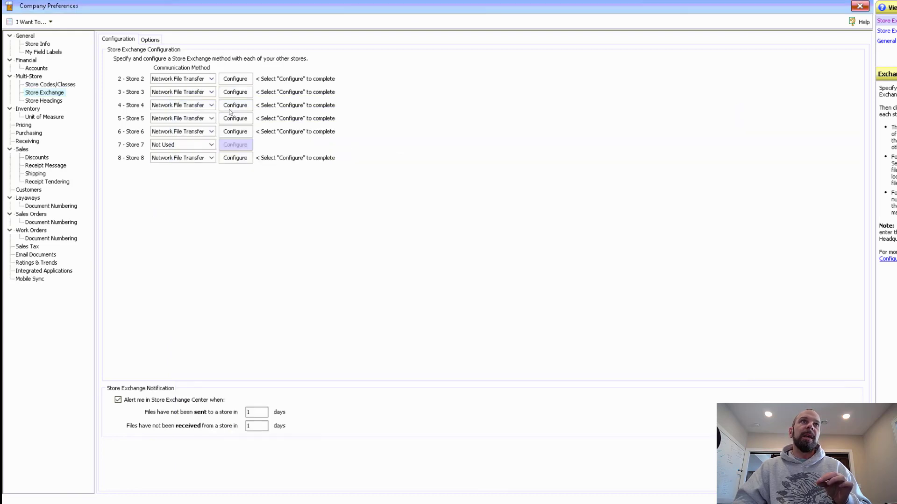
{"action": "left_click", "coordinate": [236, 80]}
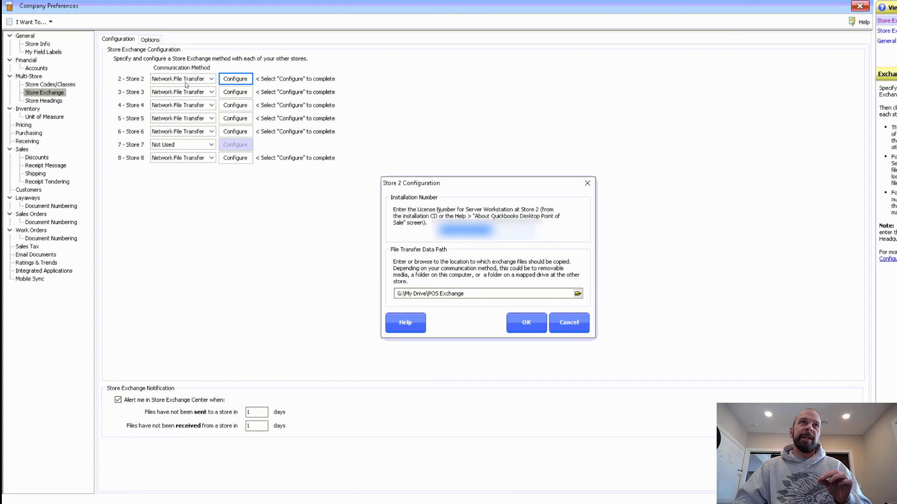
{"action": "left_click", "coordinate": [527, 323]}
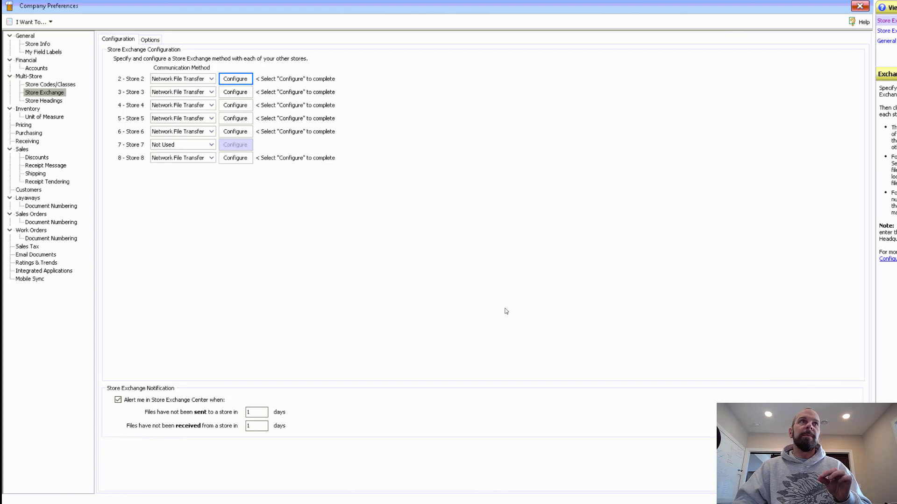
{"action": "left_click", "coordinate": [154, 40]}
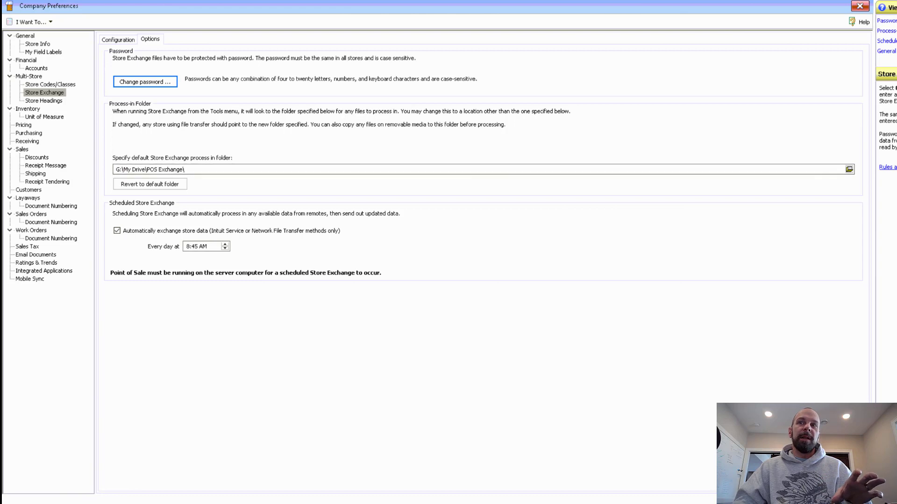
{"action": "left_click", "coordinate": [126, 40]}
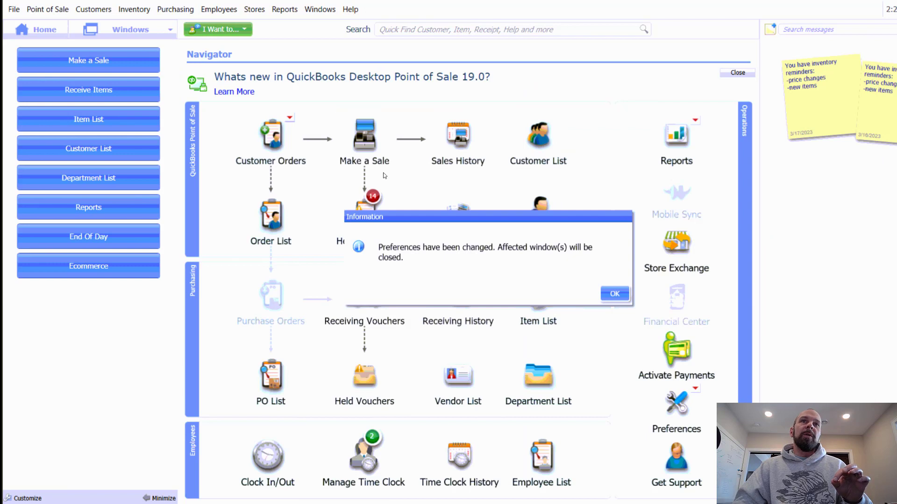
Acknowledge the preferences-changed notice and bring up the File menu.
{"action": "left_click", "coordinate": [614, 293]}
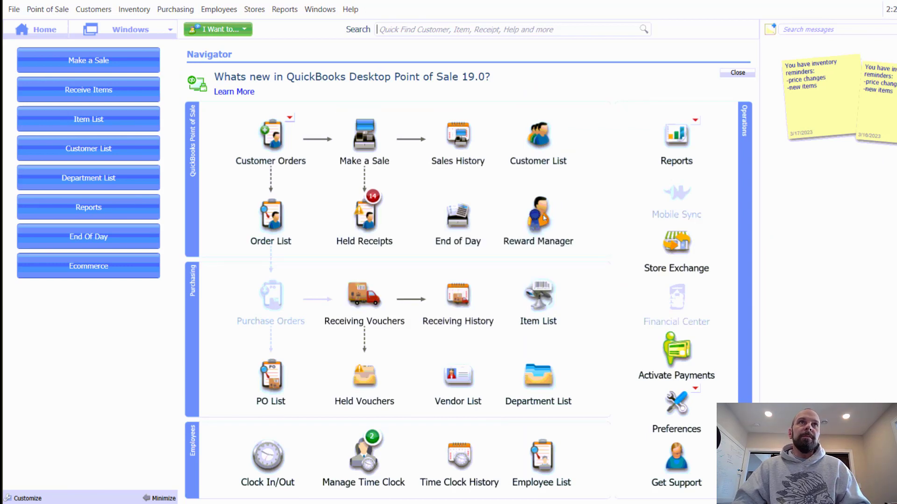
{"action": "left_click", "coordinate": [14, 14]}
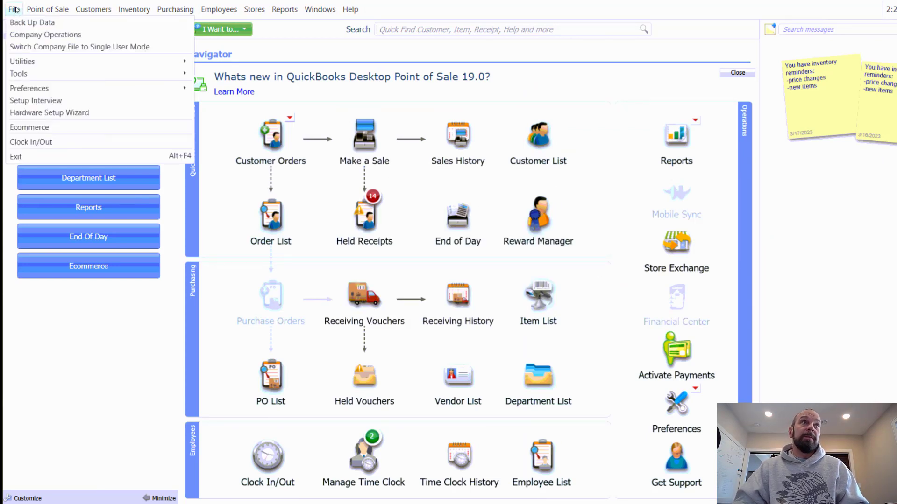
{"action": "left_click", "coordinate": [15, 10]}
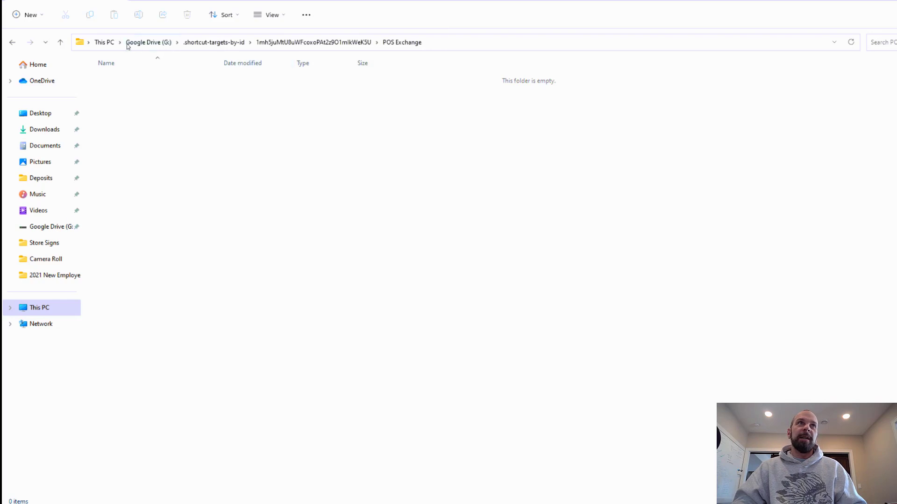
Reveal the empty POS Exchange folder's full Google Drive path, then switch to the Town Center window.
{"action": "left_click", "coordinate": [455, 45]}
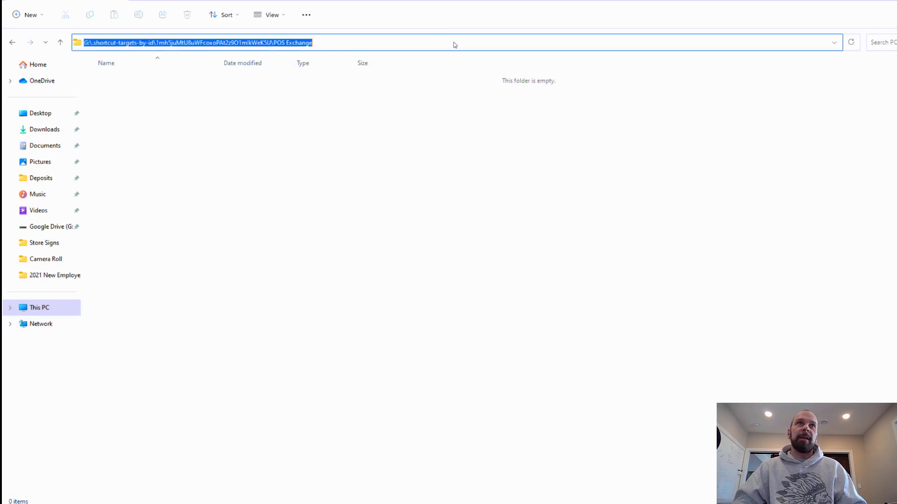
{"action": "left_click", "coordinate": [271, 170]}
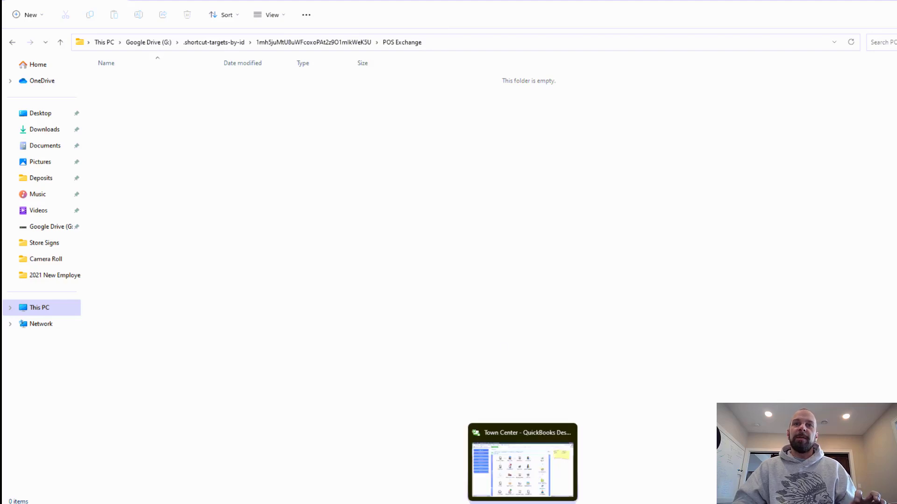
{"action": "left_click", "coordinate": [523, 502]}
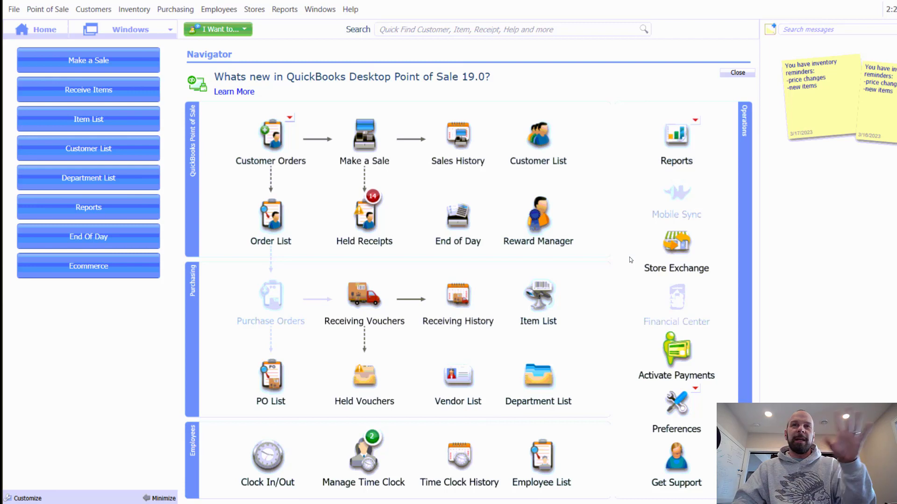
In Company Preferences > Store Exchange, point Store 1's data path to the Google Drive POS Exchange folder.
{"action": "left_click", "coordinate": [14, 10]}
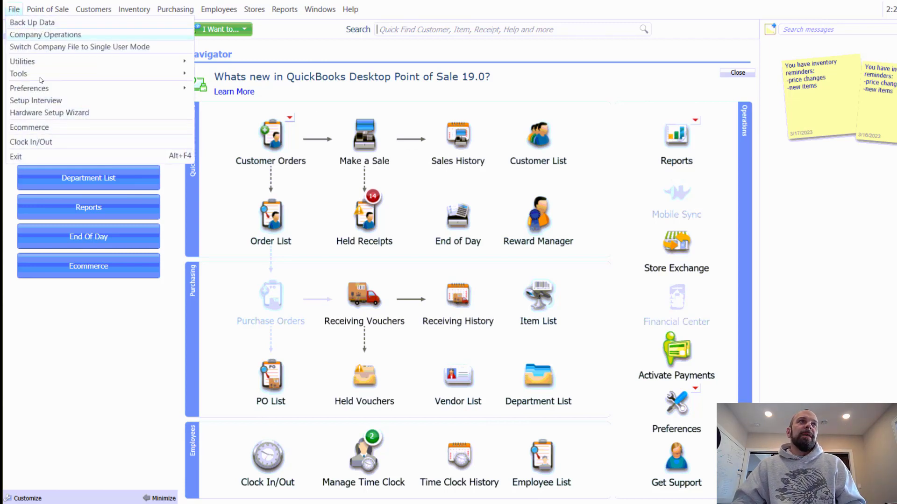
{"action": "mouse_move", "coordinate": [101, 92]}
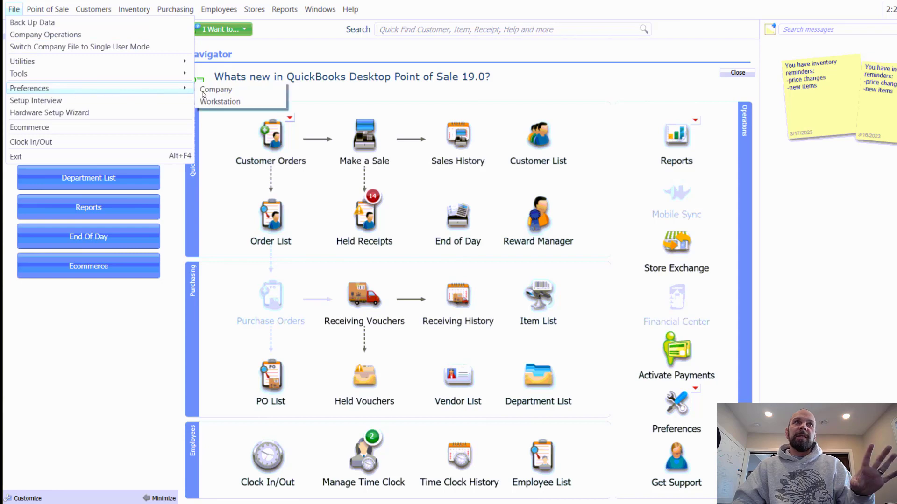
{"action": "left_click", "coordinate": [222, 103]}
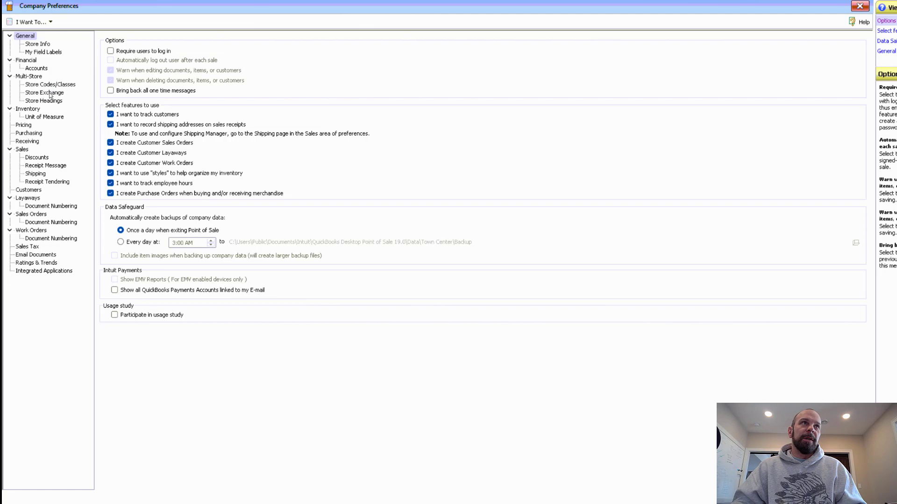
{"action": "left_click", "coordinate": [48, 93]}
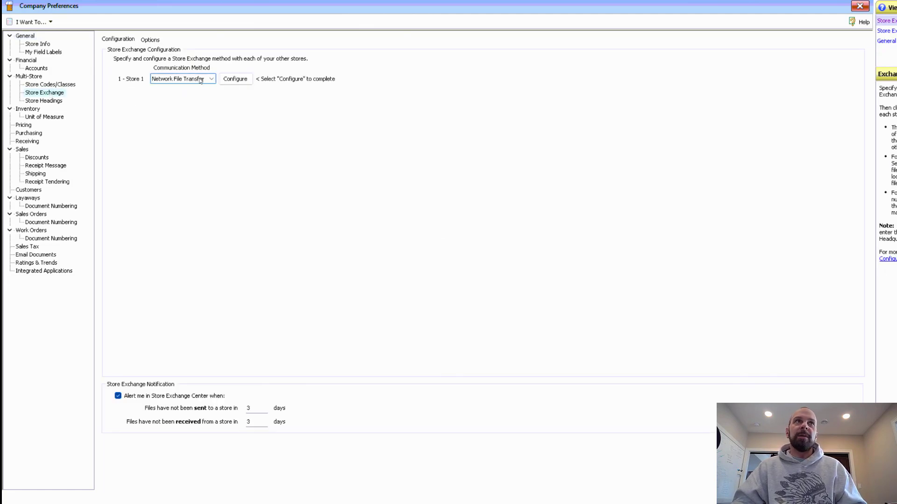
{"action": "left_click", "coordinate": [233, 82]}
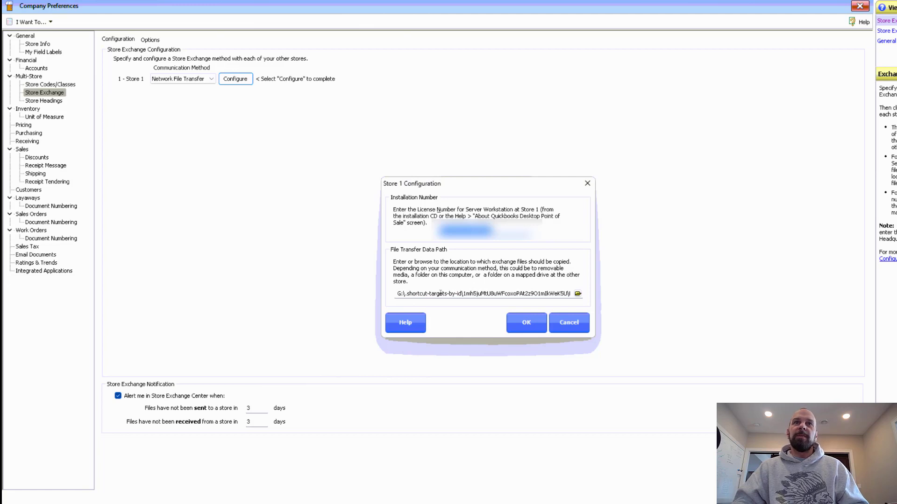
{"action": "left_click", "coordinate": [526, 325]}
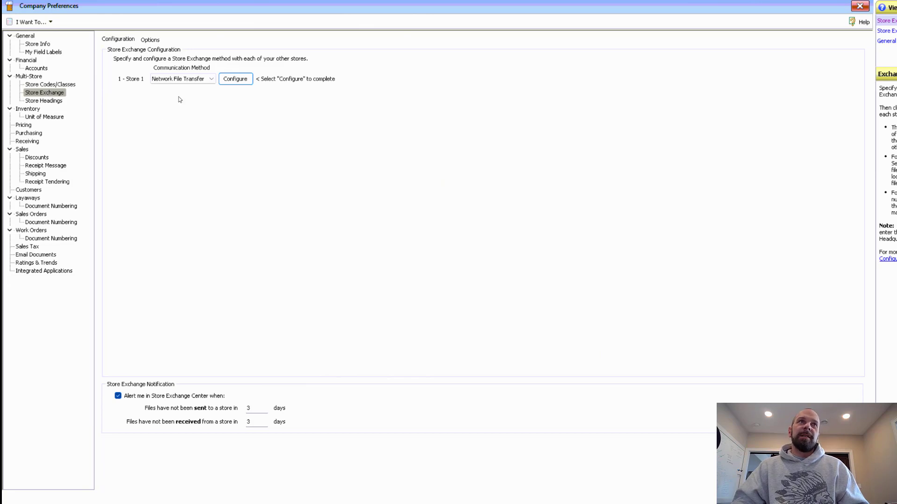
Review the process-in folder and copy Store 1's full file transfer data path.
{"action": "left_click", "coordinate": [156, 42]}
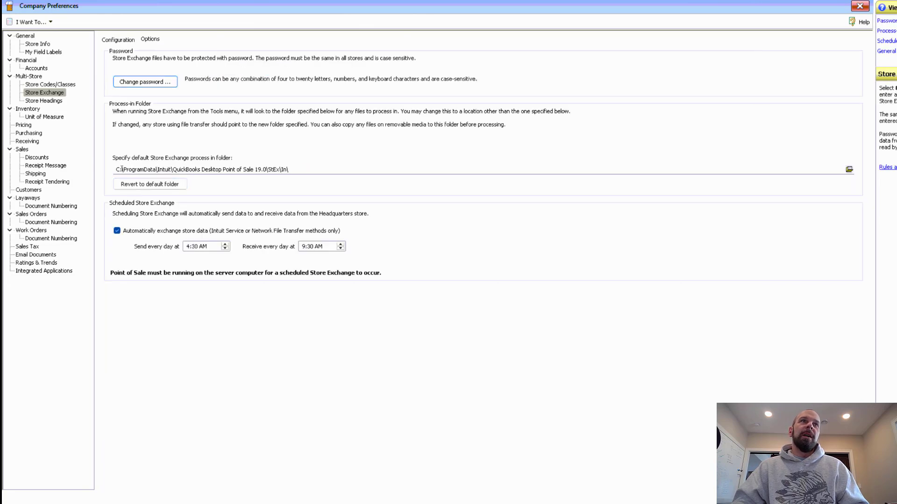
{"action": "left_click", "coordinate": [120, 169]}
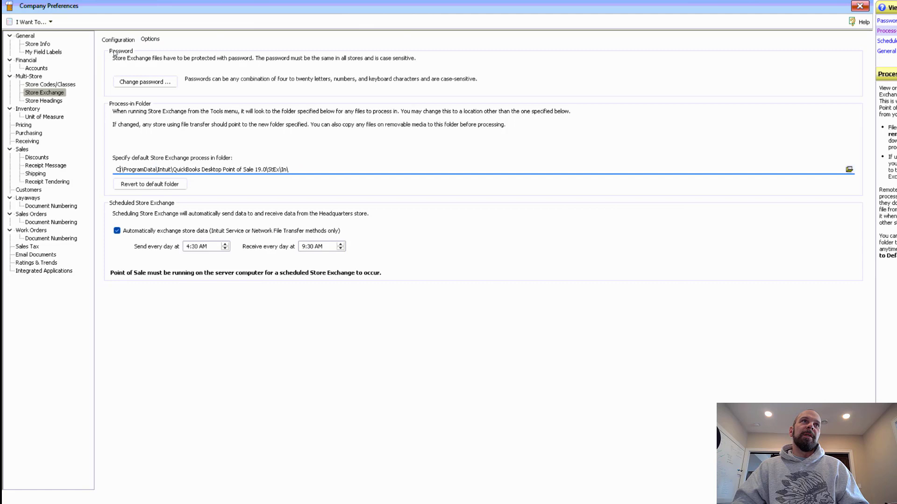
{"action": "left_click", "coordinate": [157, 41]}
{"action": "left_click", "coordinate": [119, 40]}
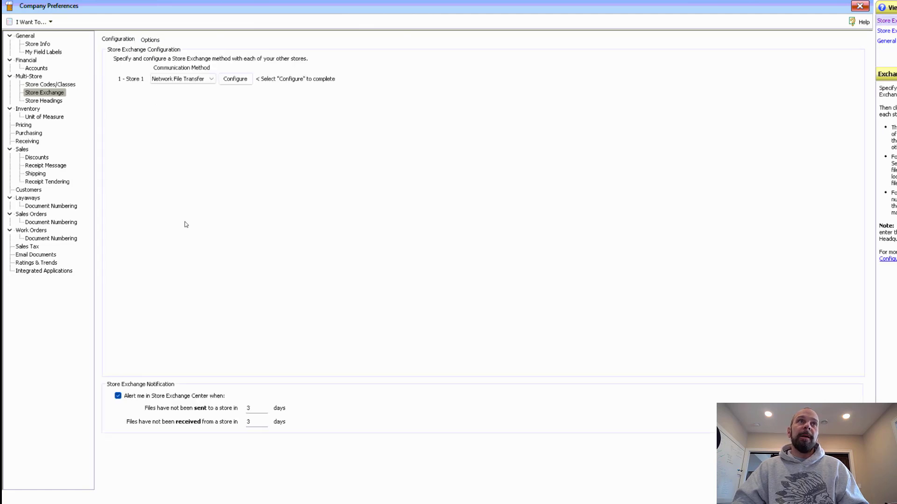
{"action": "left_click", "coordinate": [239, 82]}
{"action": "left_click", "coordinate": [512, 293]}
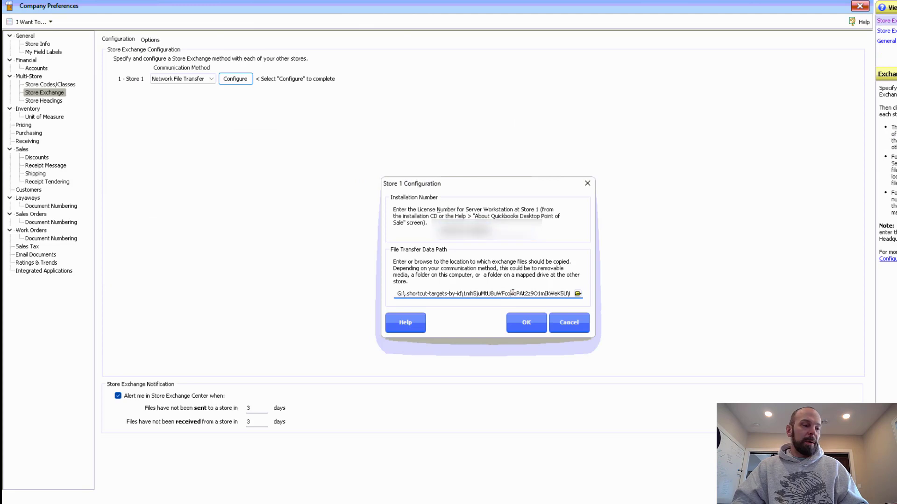
{"action": "double_click", "coordinate": [512, 292]}
{"action": "left_click", "coordinate": [535, 328]}
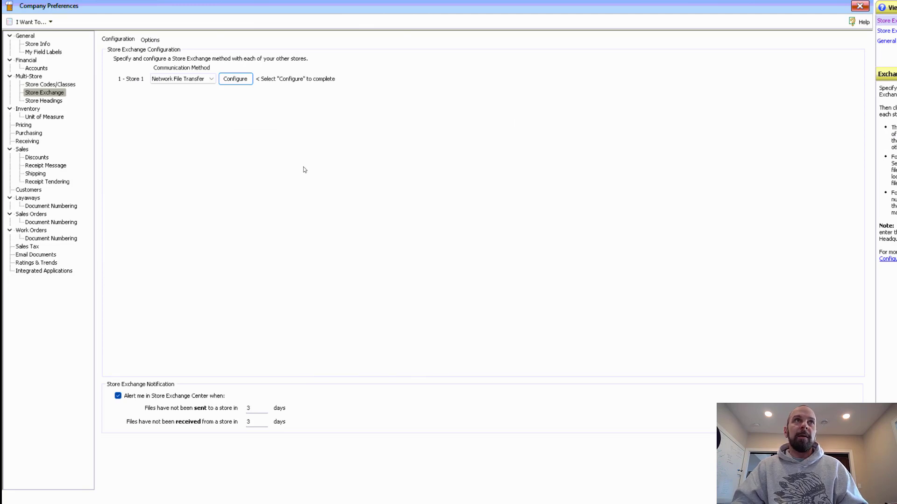
Paste the shared POS Exchange path into the process-in folder and save the preferences.
{"action": "left_click", "coordinate": [155, 40]}
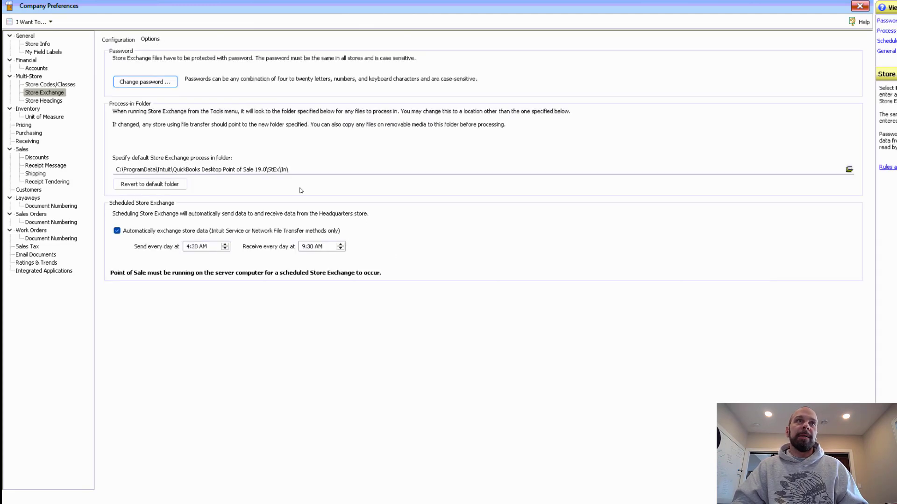
{"action": "left_click", "coordinate": [300, 169]}
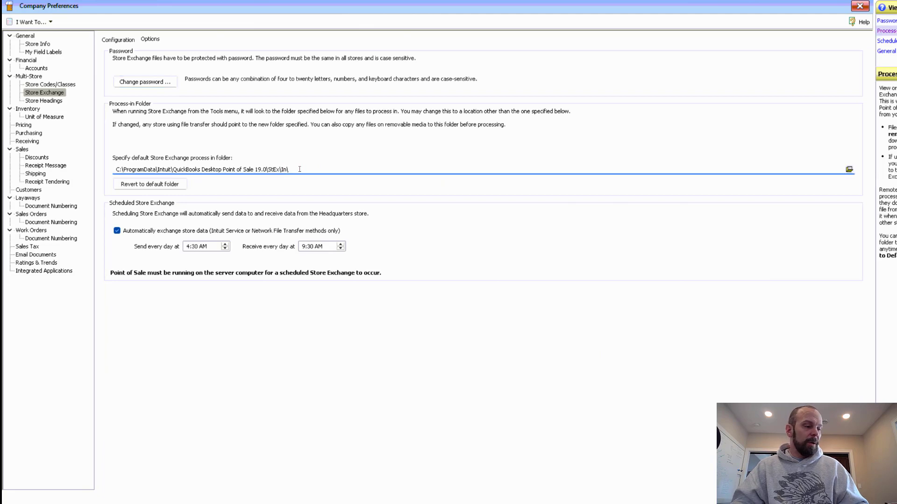
{"action": "key", "text": "ctrl+a"}
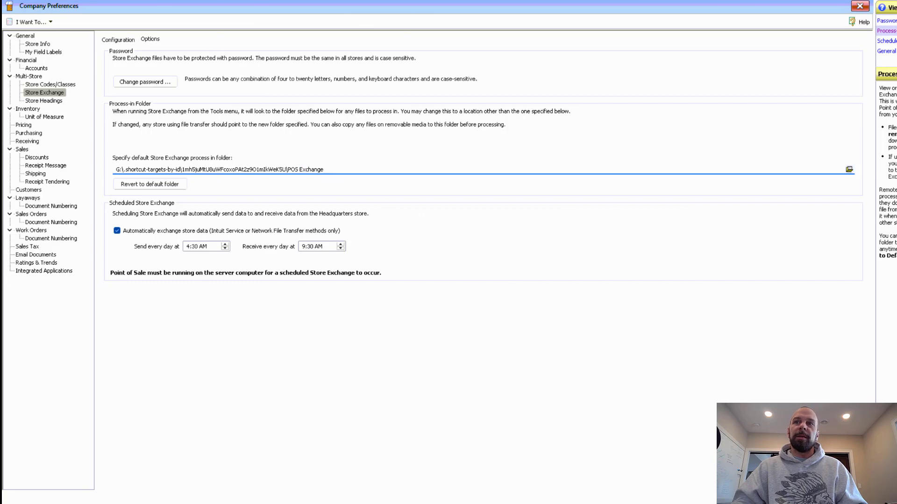
{"action": "key", "text": "Return"}
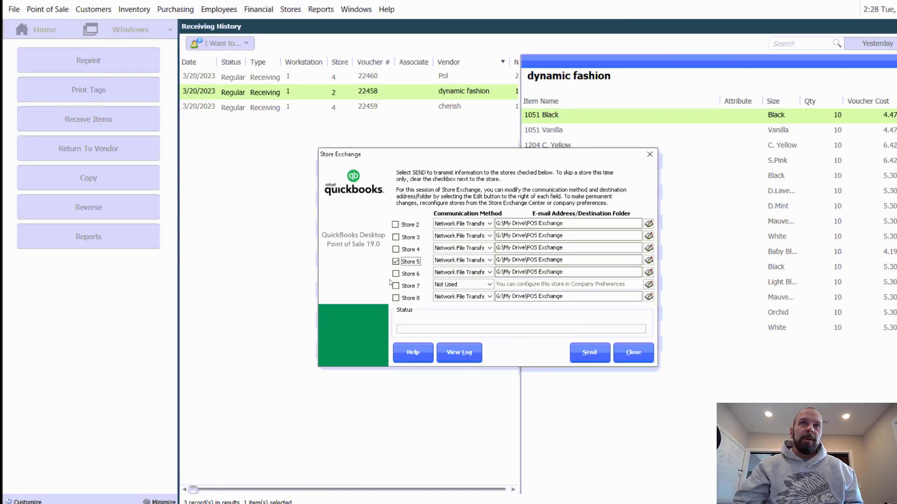
Send headquarters' exchange data to Store 5 only.
{"action": "left_click", "coordinate": [587, 356]}
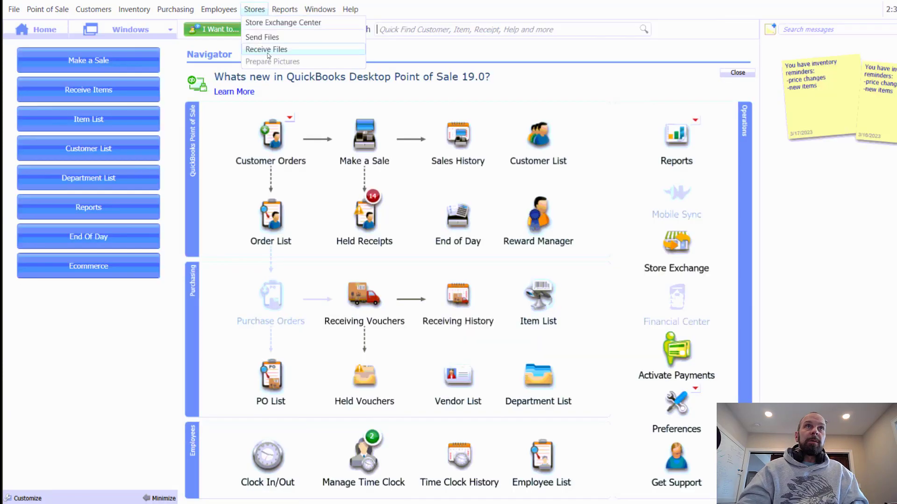
Receive and process the waiting exchange file from headquarters.
{"action": "left_click", "coordinate": [268, 51]}
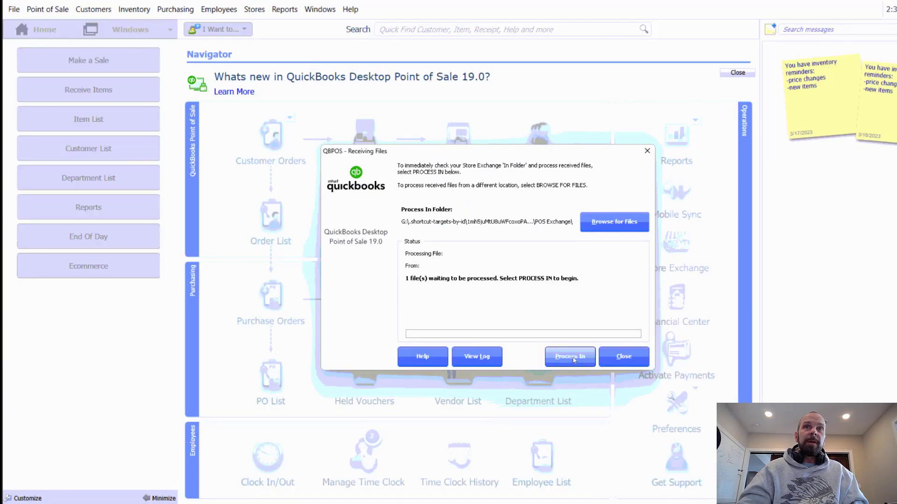
{"action": "left_click", "coordinate": [573, 360]}
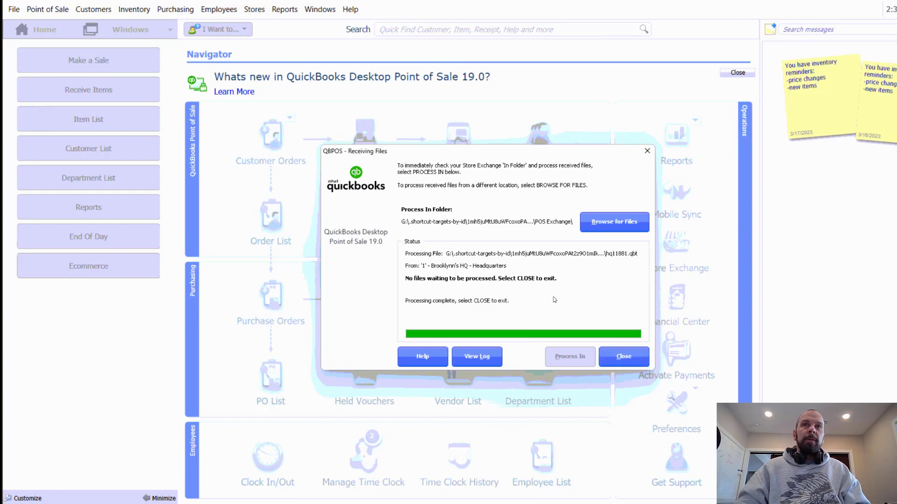
{"action": "left_click", "coordinate": [634, 363]}
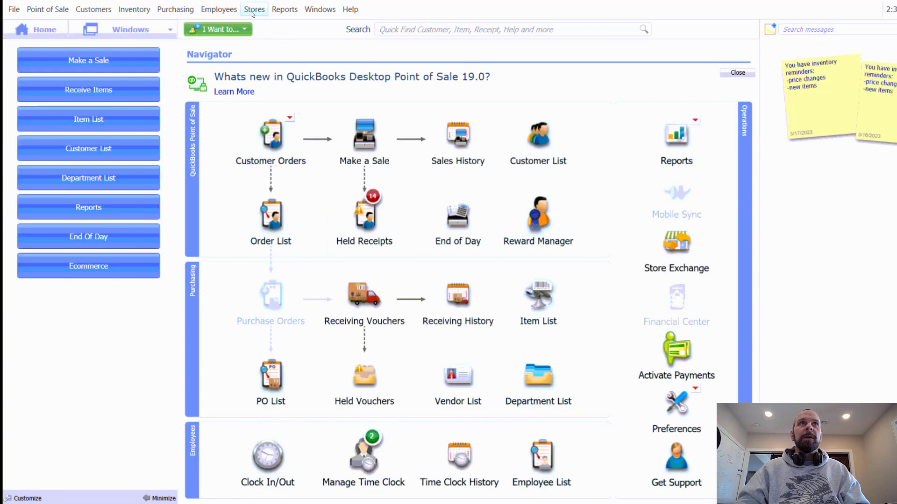
Send this store's exchange data back to HQ 1.
{"action": "left_click", "coordinate": [254, 9]}
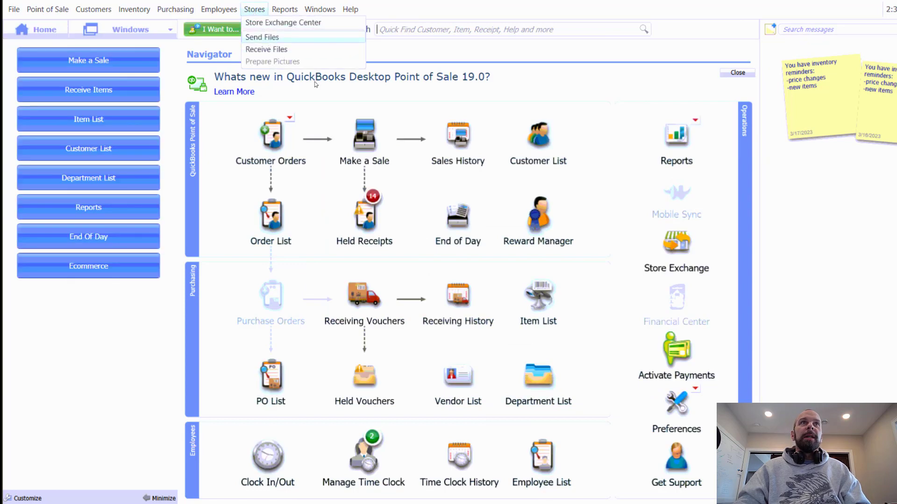
{"action": "left_click", "coordinate": [486, 257]}
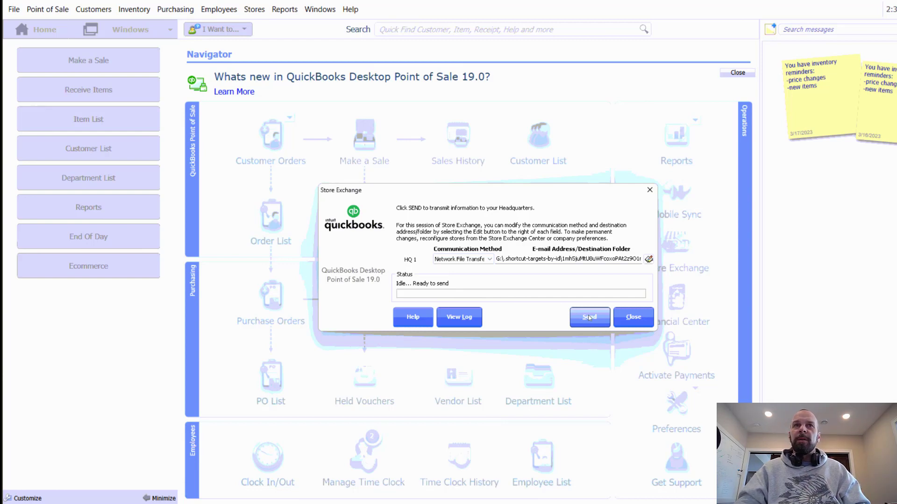
{"action": "left_click", "coordinate": [588, 317]}
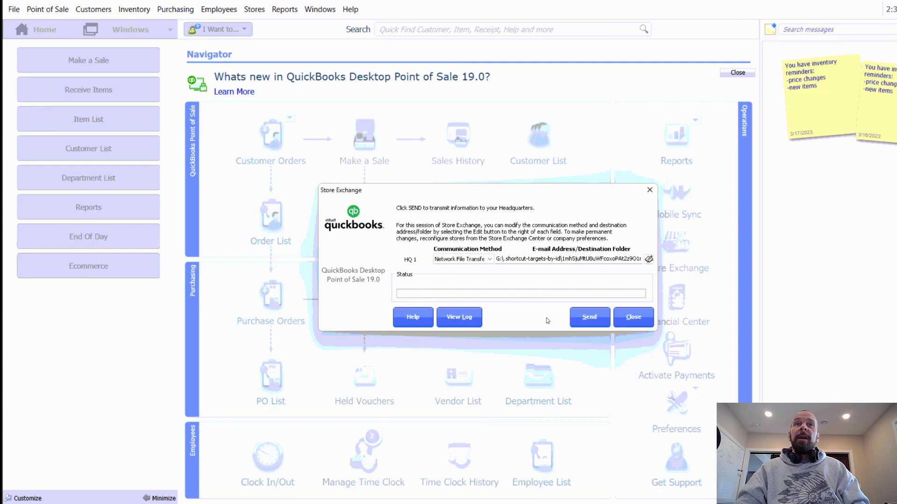
{"action": "left_click", "coordinate": [633, 317]}
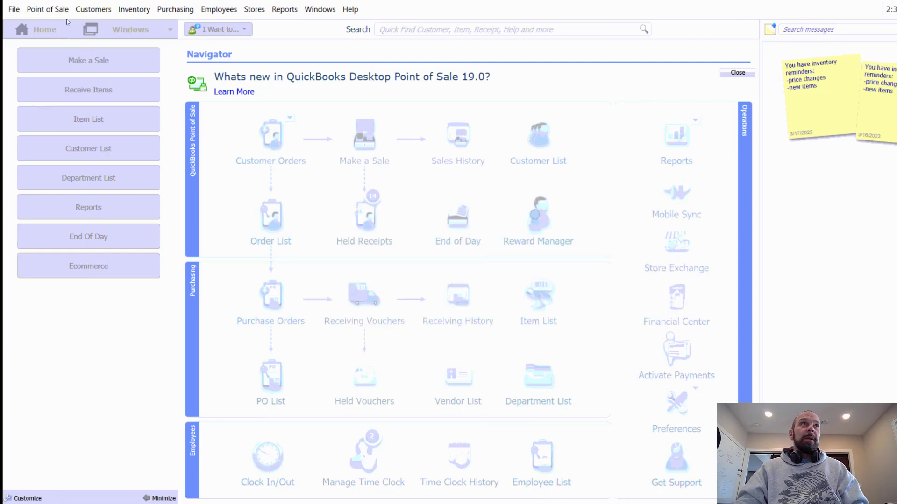
Receive and process Store 5's file s0502941.qbt, letting ratings and trends update.
{"action": "left_click", "coordinate": [458, 297]}
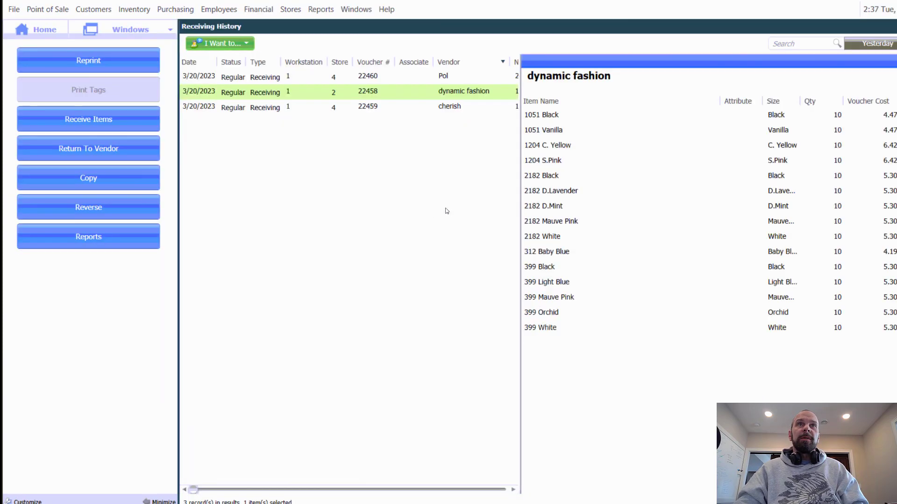
{"action": "left_click", "coordinate": [284, 11]}
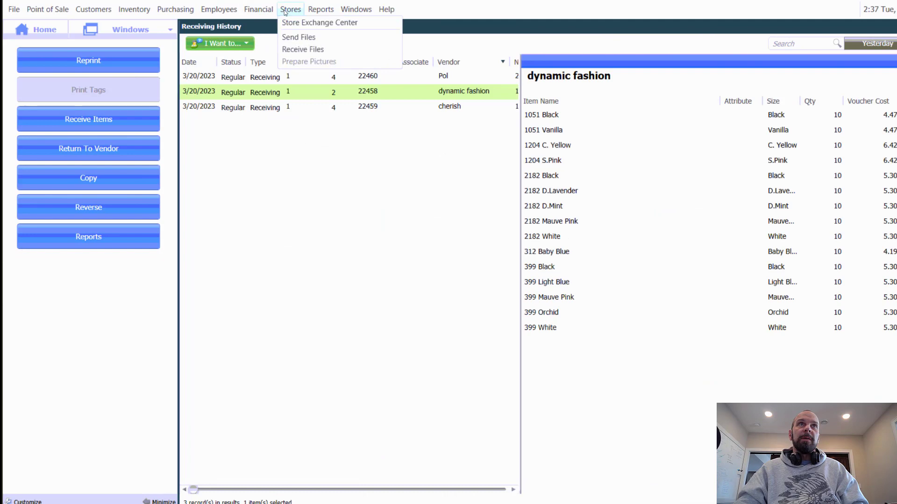
{"action": "left_click", "coordinate": [302, 50]}
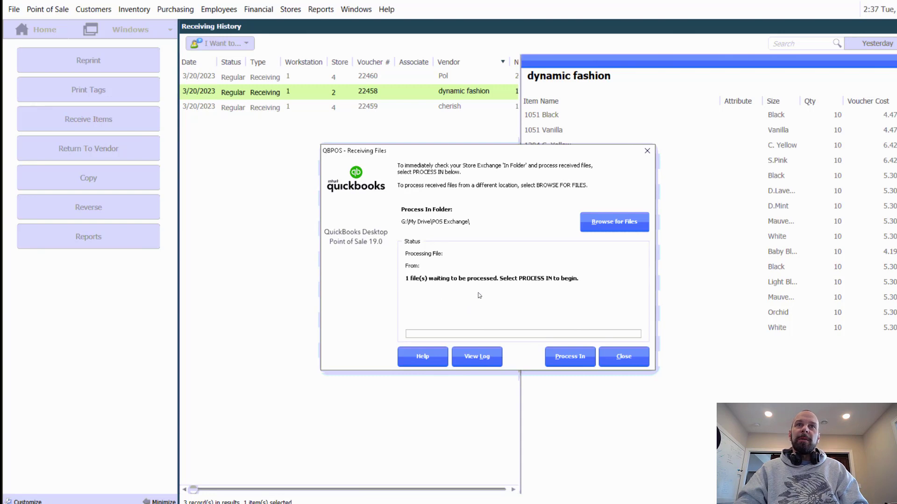
{"action": "left_click", "coordinate": [576, 357]}
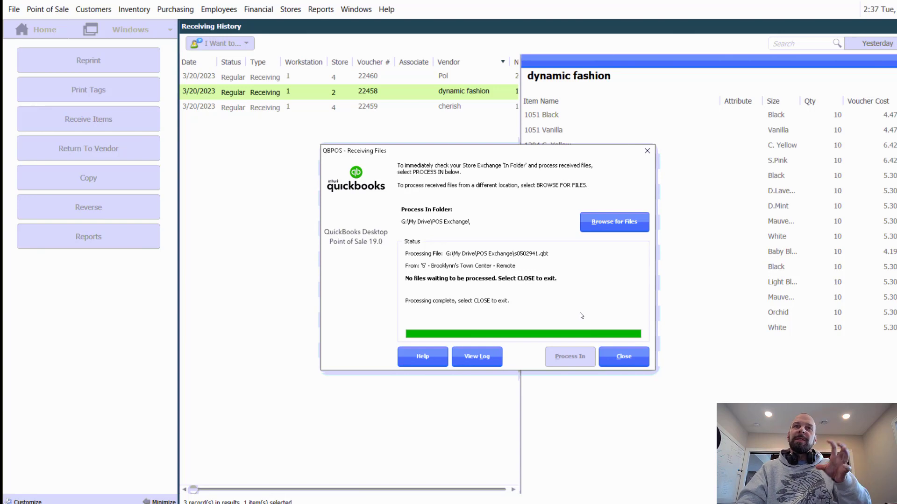
{"action": "left_click", "coordinate": [617, 356]}
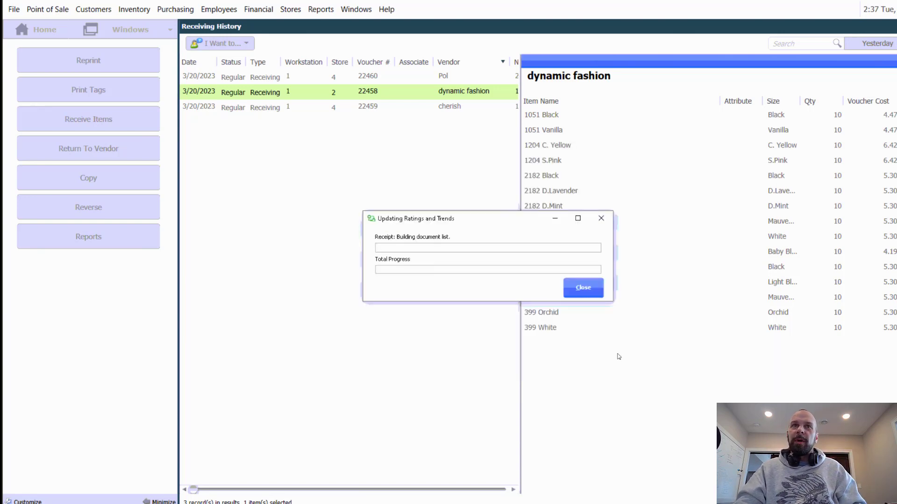